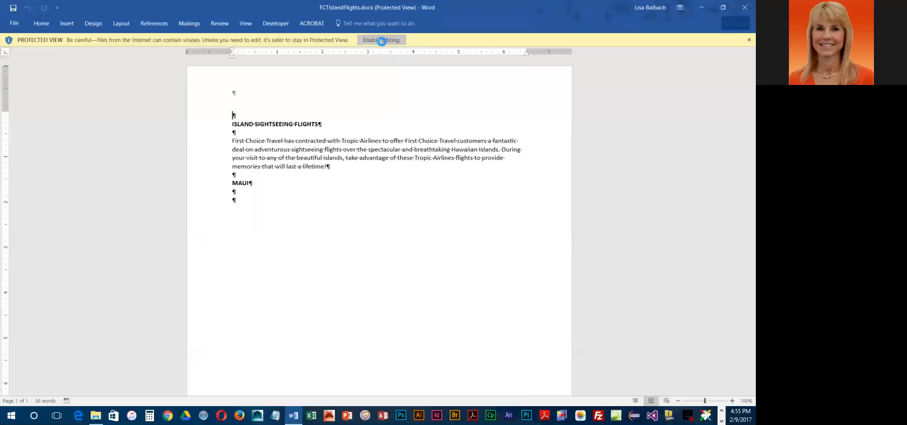
Take the FCTIslandFlights.docx document out of Protected View so that it can be edited.
left_click(381, 41)
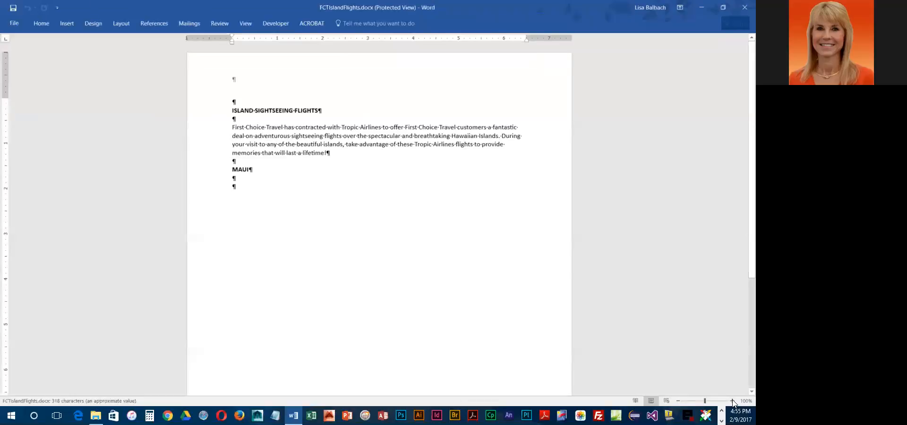
left_click(732, 401)
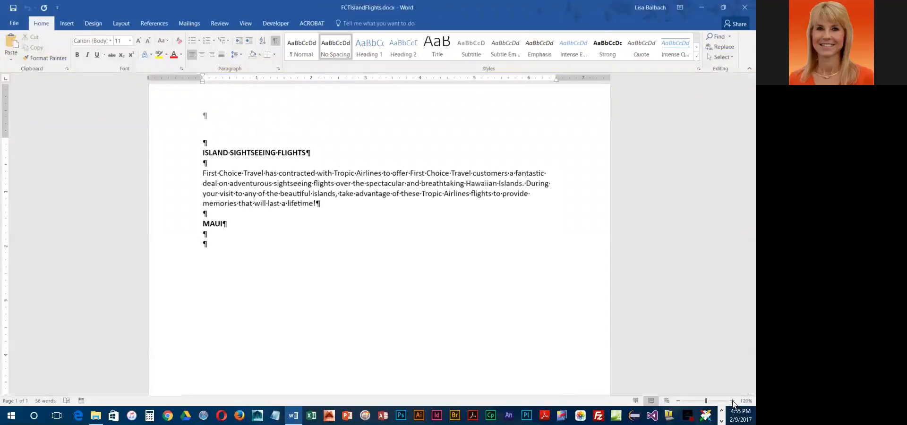
left_click(732, 401)
left_click(732, 401)
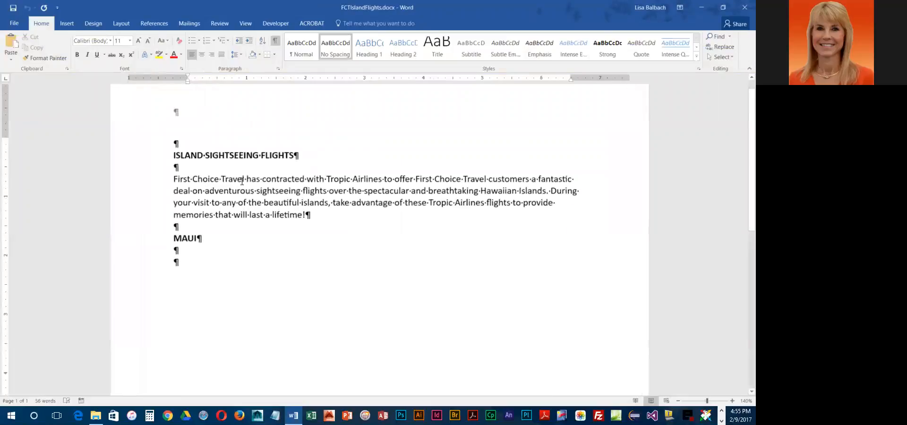
Save a copy of the document in the same WordS4 folder as 4-FCTIslandFlights.
left_click(17, 22)
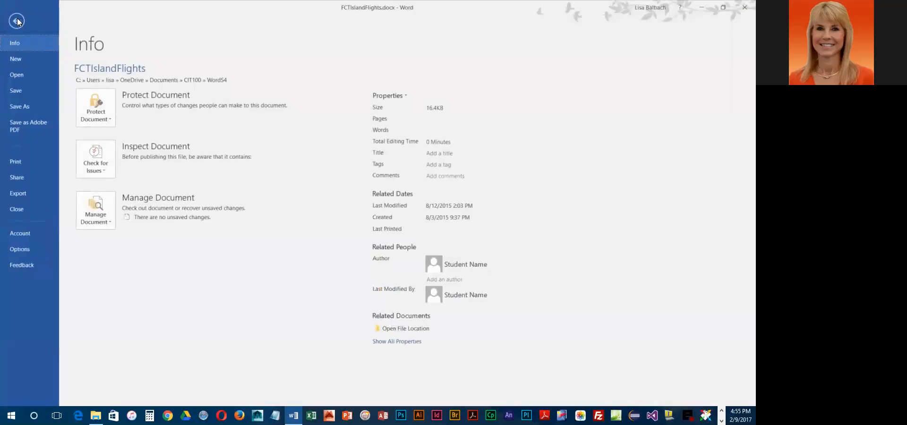
left_click(24, 109)
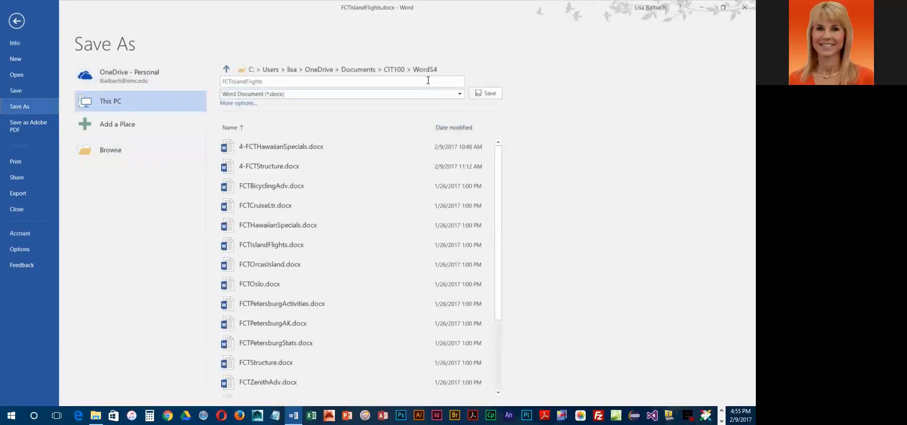
left_click(223, 82)
left_click(223, 81)
type("4-")
left_click(486, 94)
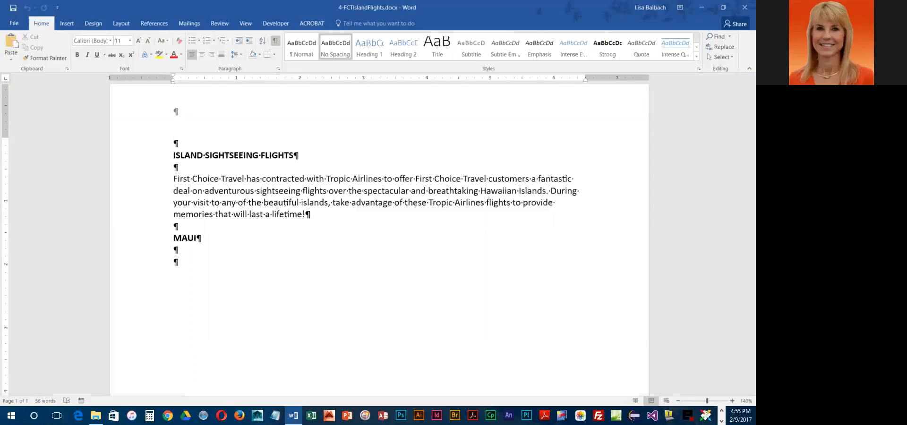
Insert a table with three columns and six rows below the MAUI heading.
left_click(65, 26)
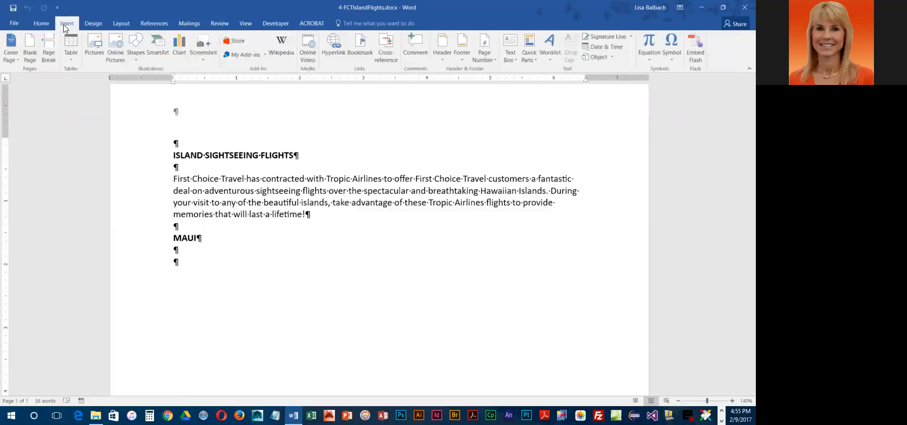
left_click(71, 59)
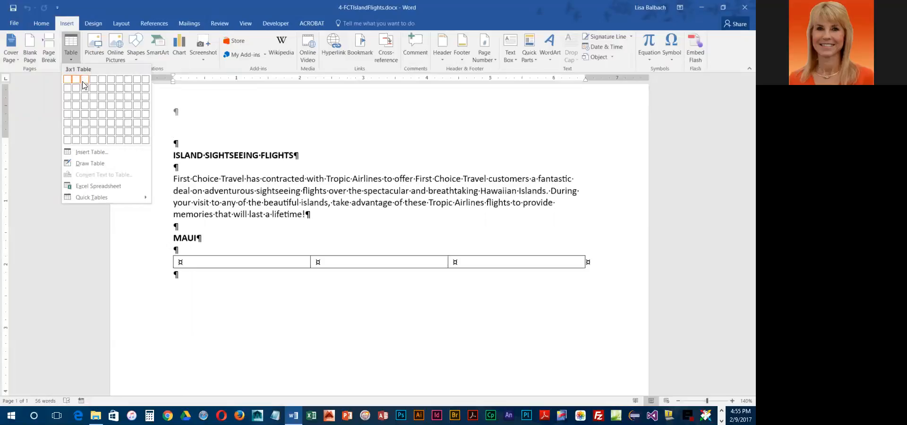
left_click(85, 126)
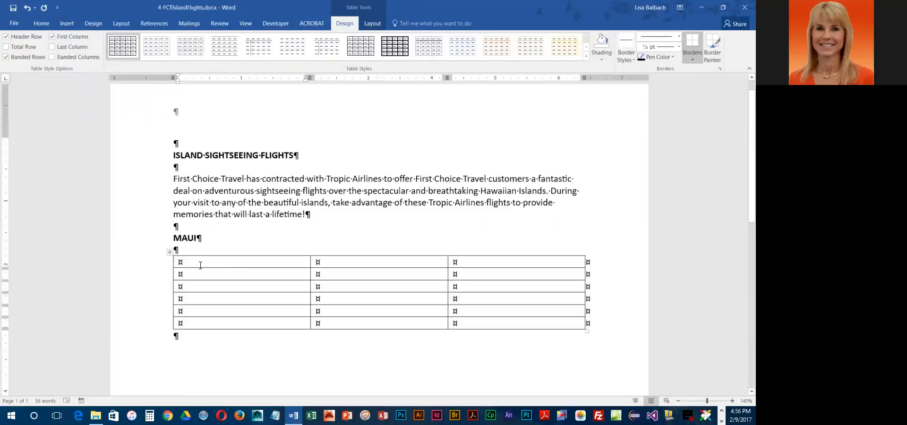
left_click(328, 265)
left_click(468, 262)
left_click(374, 276)
left_click(198, 276)
left_click(193, 261)
key("Tab")
key("Tab")
key("Tab")
key("shift+Tab")
key("shift+Tab")
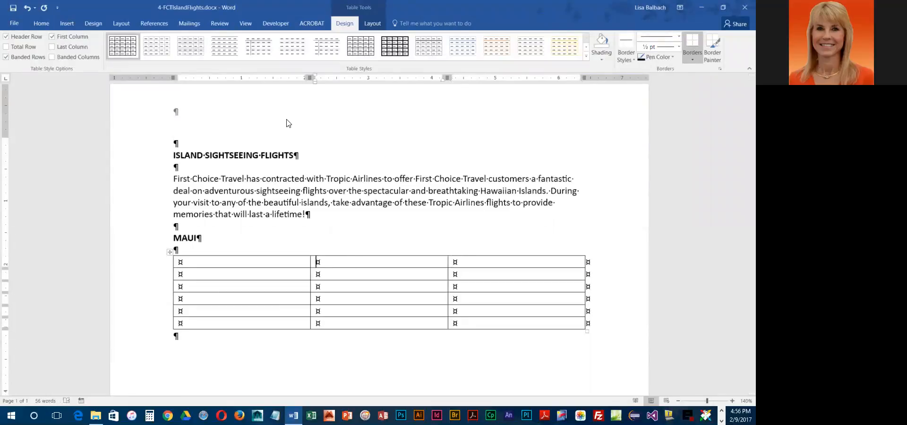
key("Tab")
key("Tab")
key("shift+Tab")
key("shift+Tab")
key("shift+Tab")
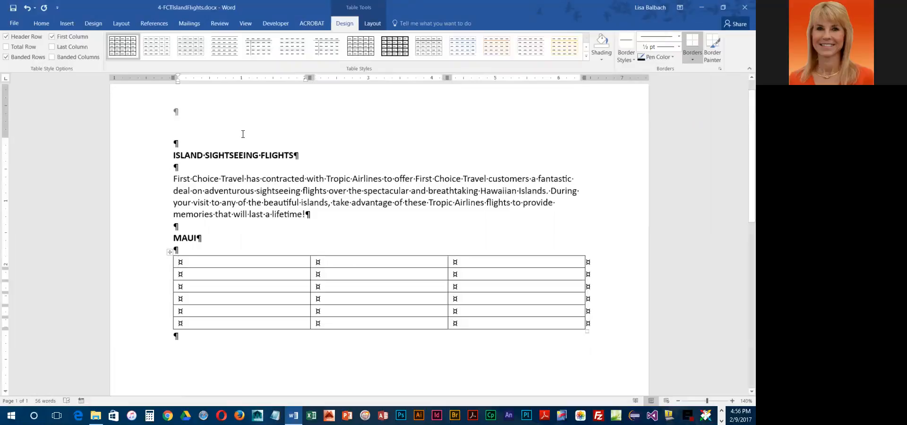
Enter the column headings Adventure, Destination and Price, and Special West Maui as the first adventure in the second row.
type("Adventure")
key("Tab")
type("Destination")
key("Tab")
type("Price")
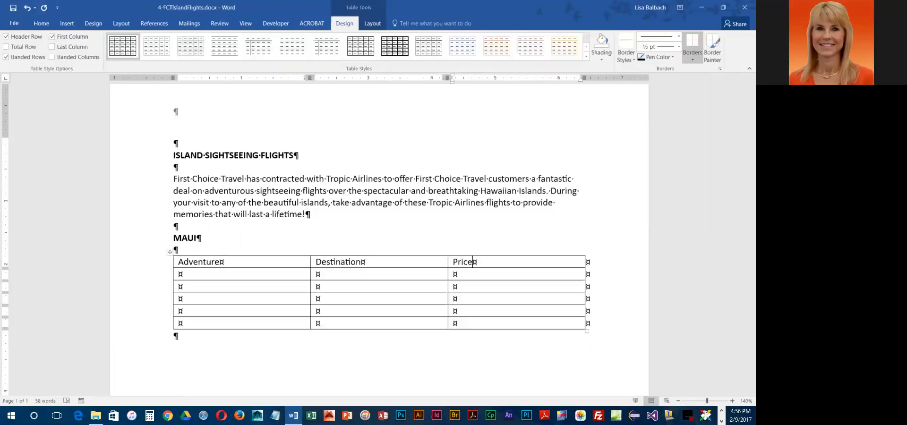
key("Tab")
type("Special West Maui")
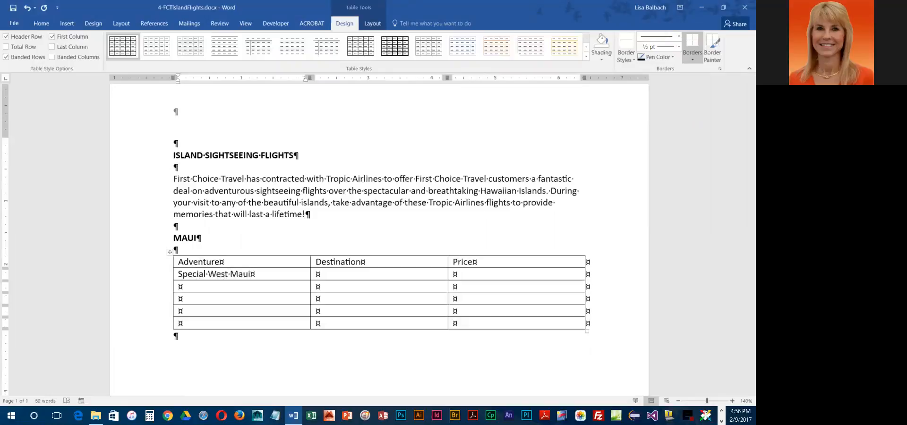
key("Tab")
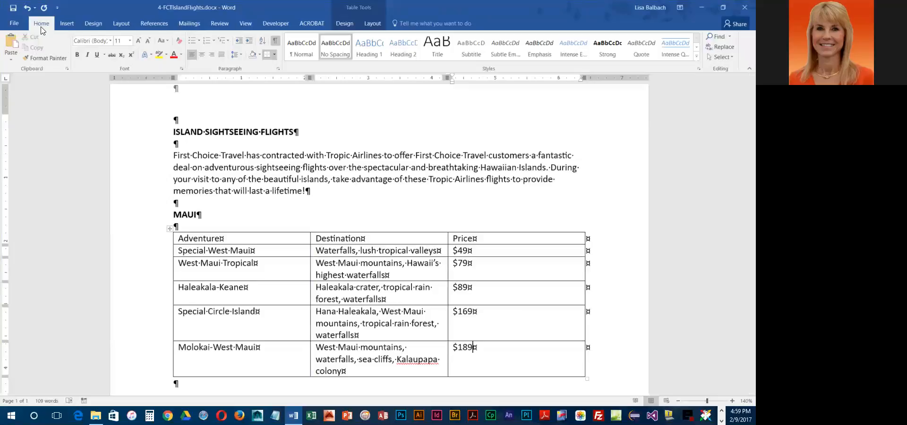
Hide the formatting marks and insert a new table column to the right of the Price column.
left_click(275, 40)
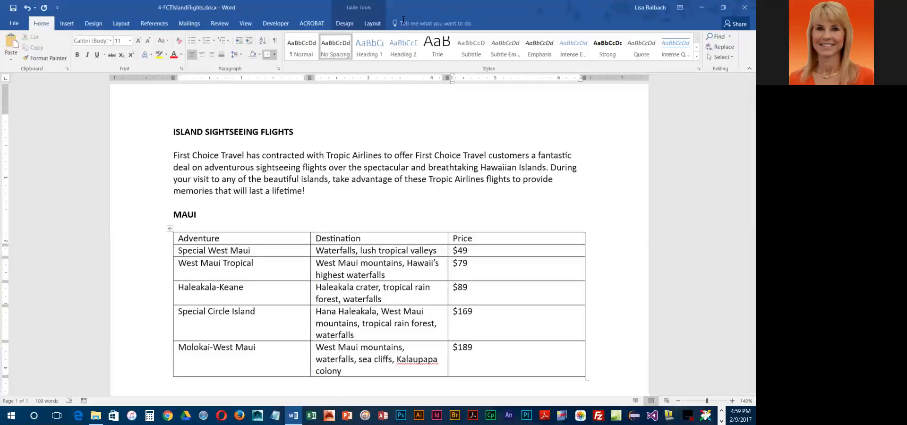
left_click(372, 23)
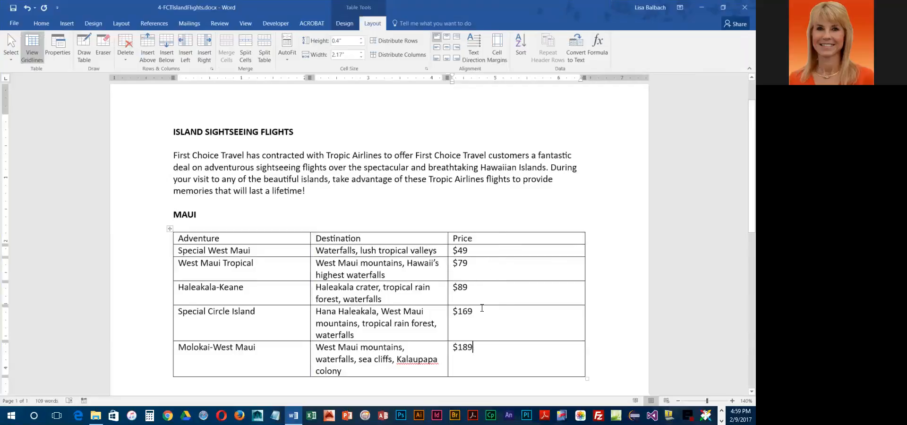
left_click(473, 239)
left_click(203, 46)
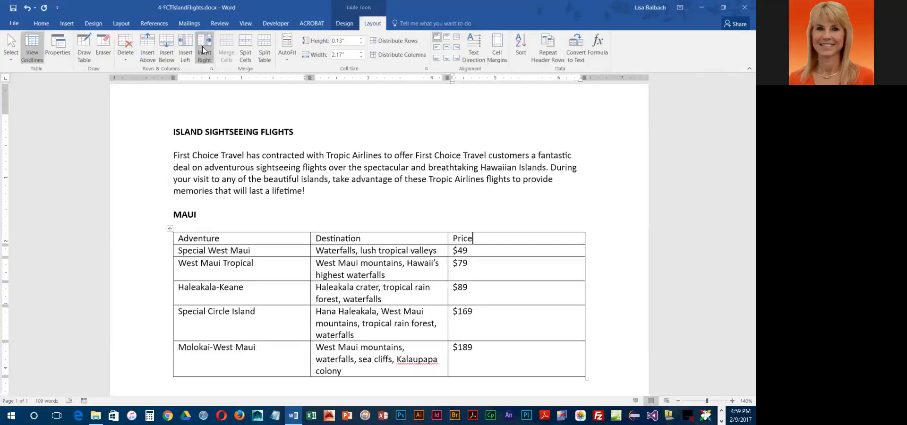
Fill the new column with the heading FCT and the prices $35, $65, $75, $155 and $175.
left_click(534, 239)
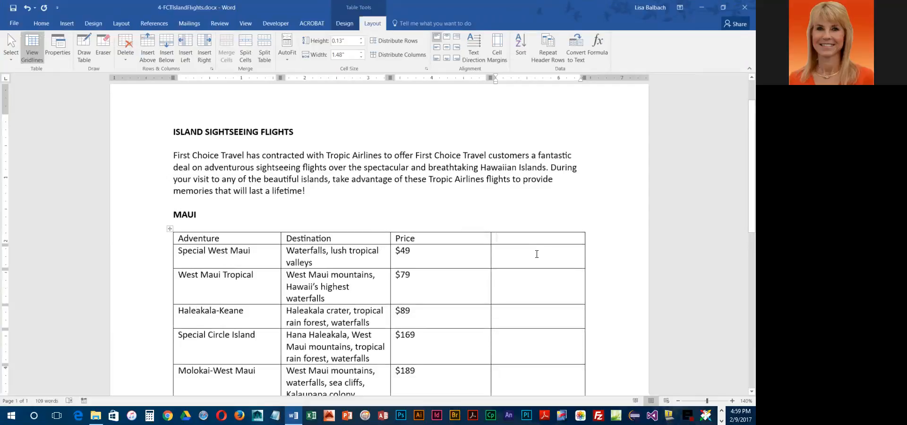
type("FCT")
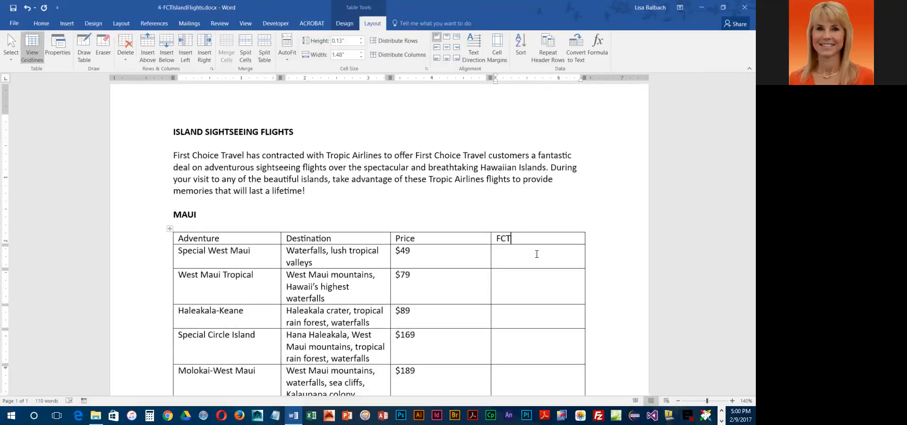
left_click(536, 255)
type("$35")
key("Down")
type("$")
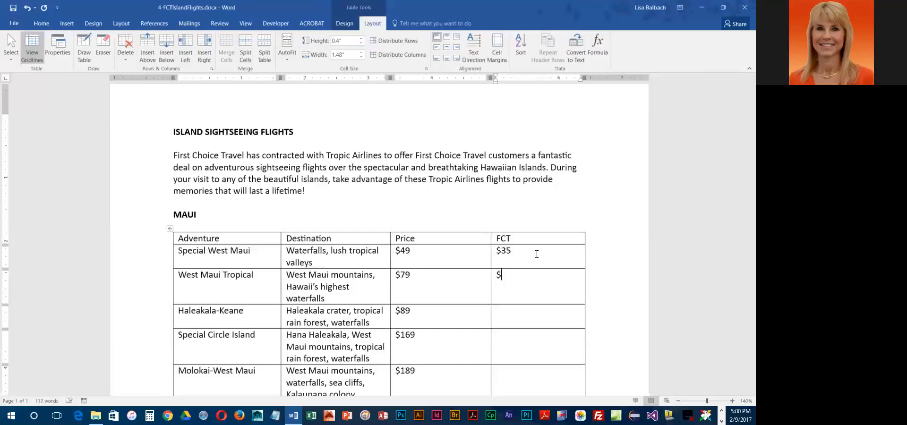
type("65")
key("Down")
type("$75")
key("Down")
type("$155")
key("Down")
type("$175")
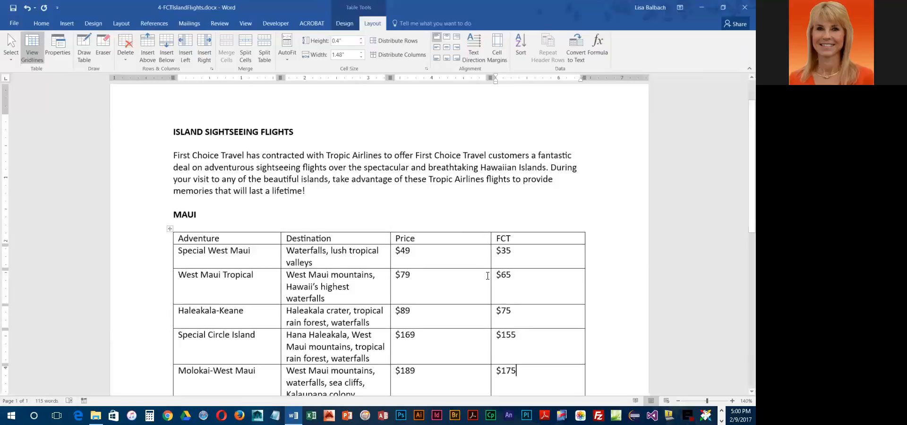
Delete the Special Circle Island row from the table.
scroll(487, 275, "down", 1)
scroll(487, 275, "up", 1)
scroll(186, 318, "down", 1)
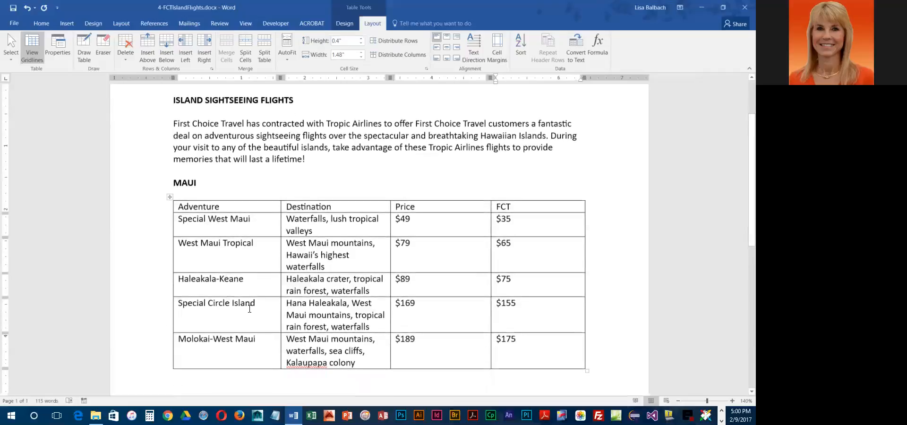
left_click(158, 318)
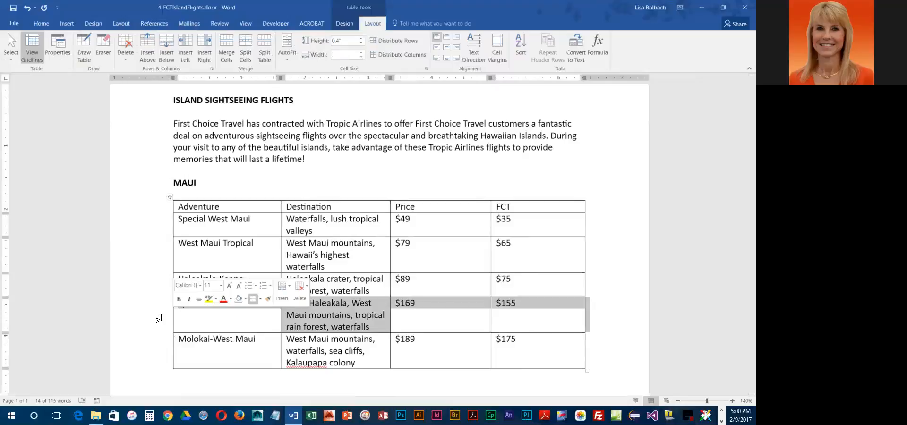
right_click(318, 320)
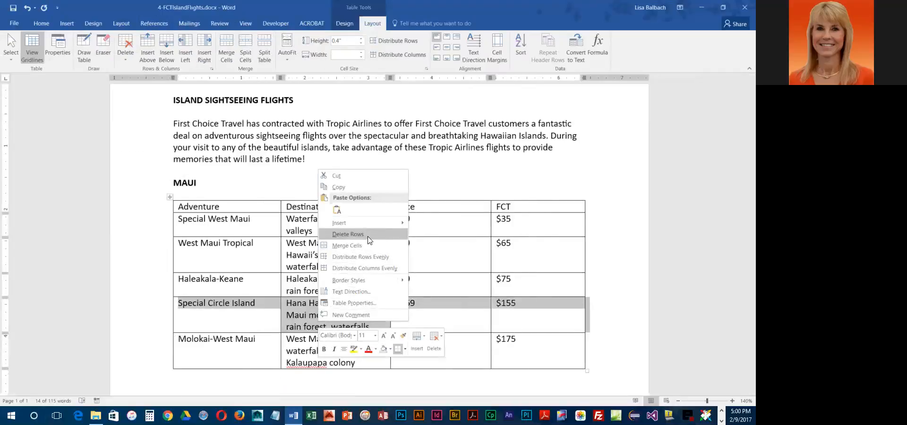
left_click(126, 63)
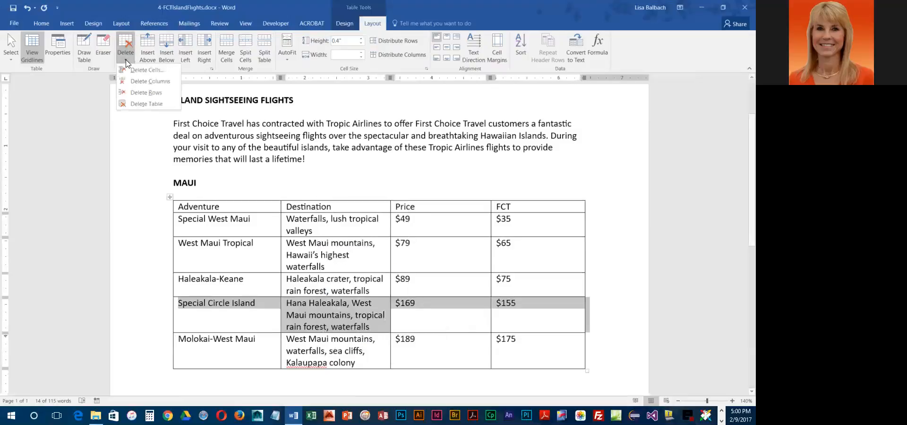
left_click(139, 93)
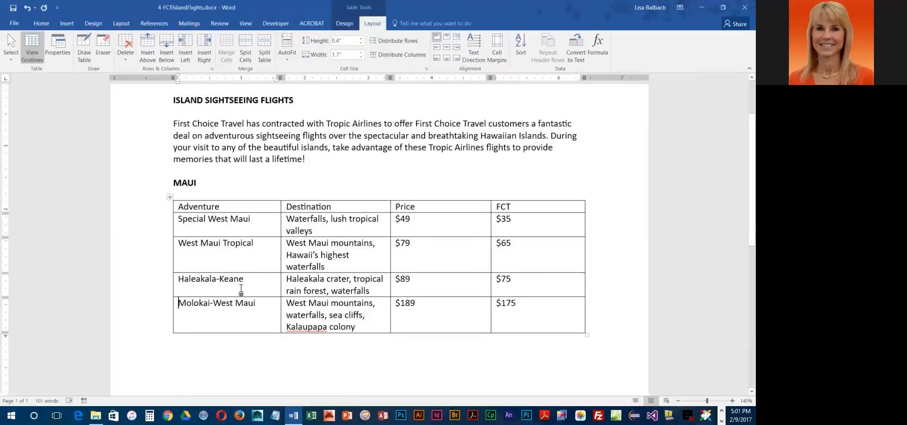
Insert a blank row above the heading row of the Maui table.
left_click(157, 208)
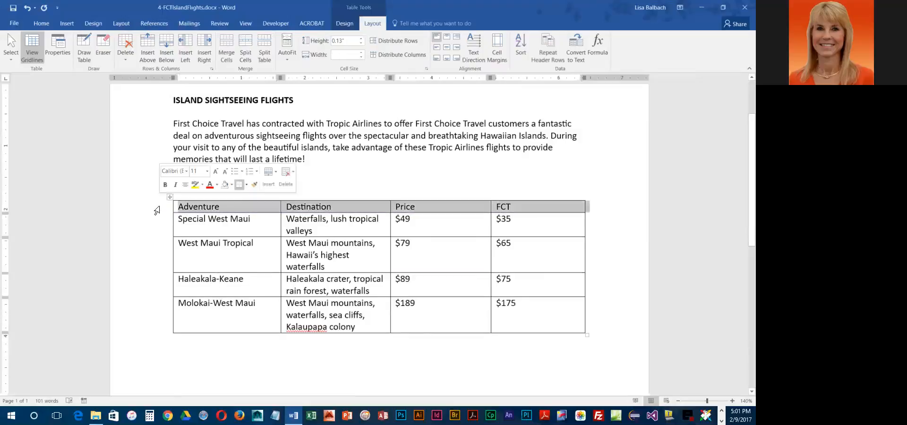
right_click(305, 210)
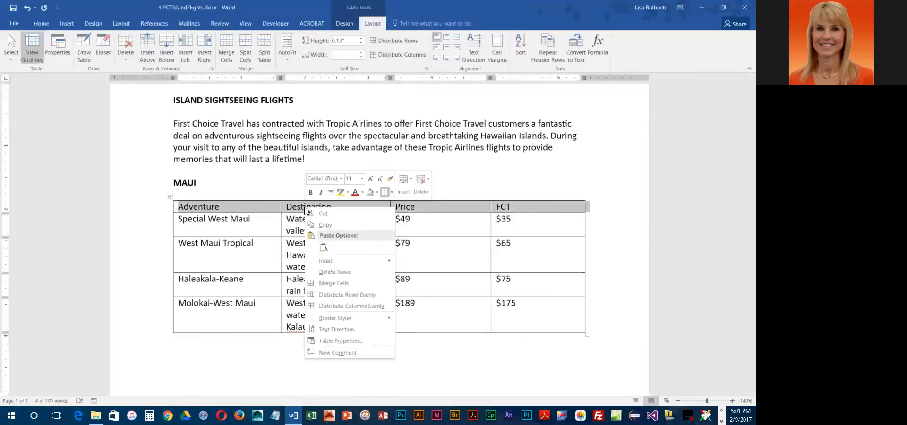
mouse_move(347, 258)
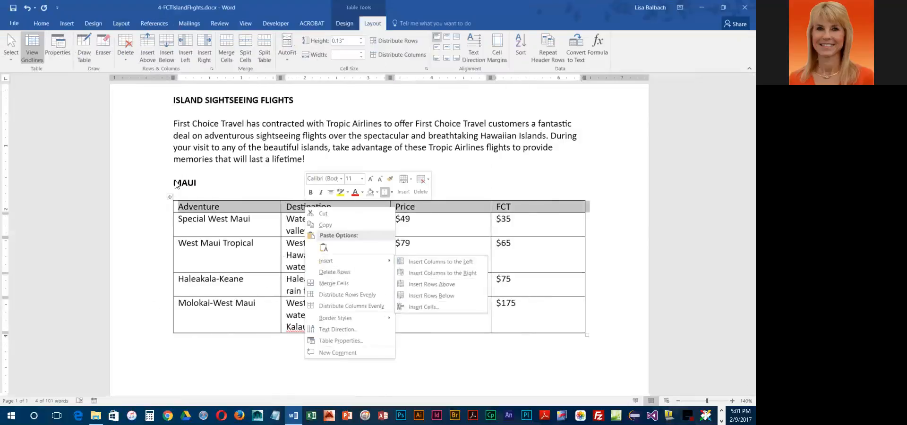
left_click(150, 48)
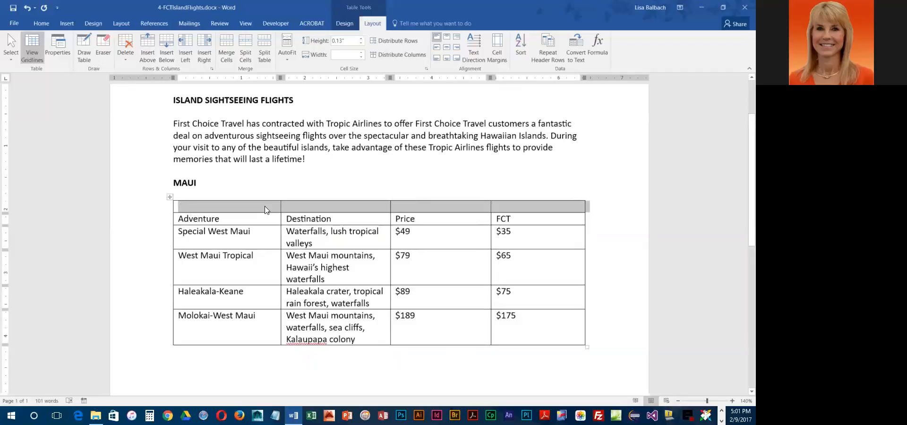
Merge the four cells of the blank top row into one cell and place the cursor in it.
left_click(239, 207)
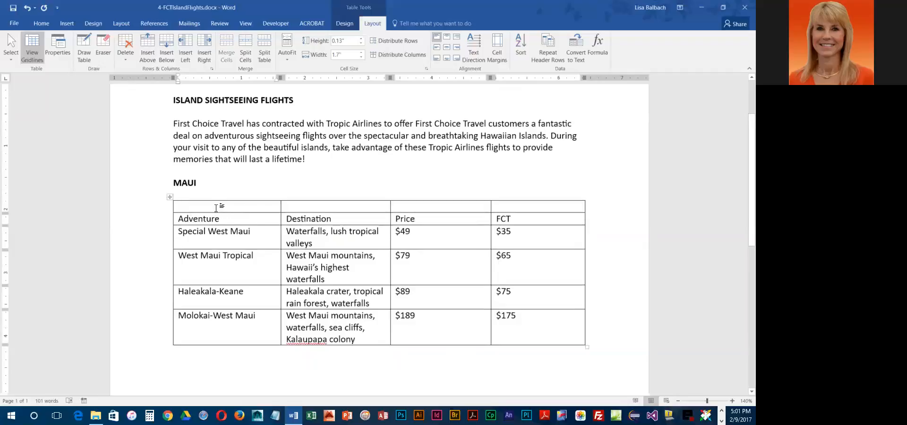
left_click_drag(217, 204, 526, 203)
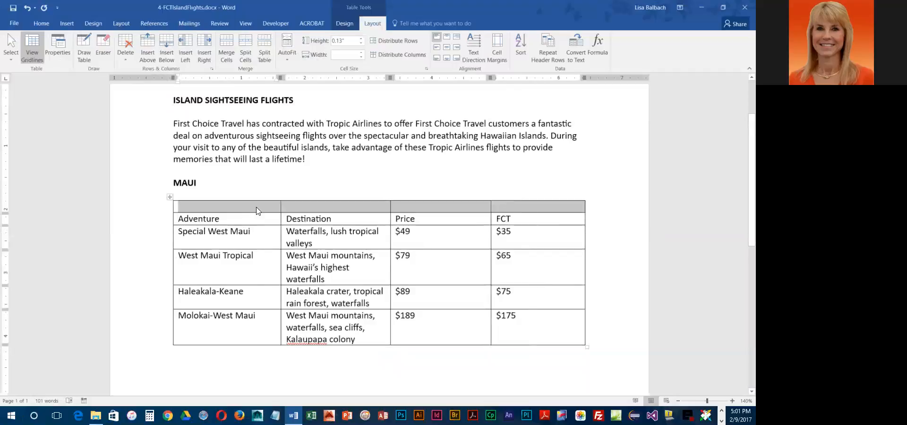
left_click(235, 222)
left_click(231, 203)
left_click_drag(231, 203, 520, 209)
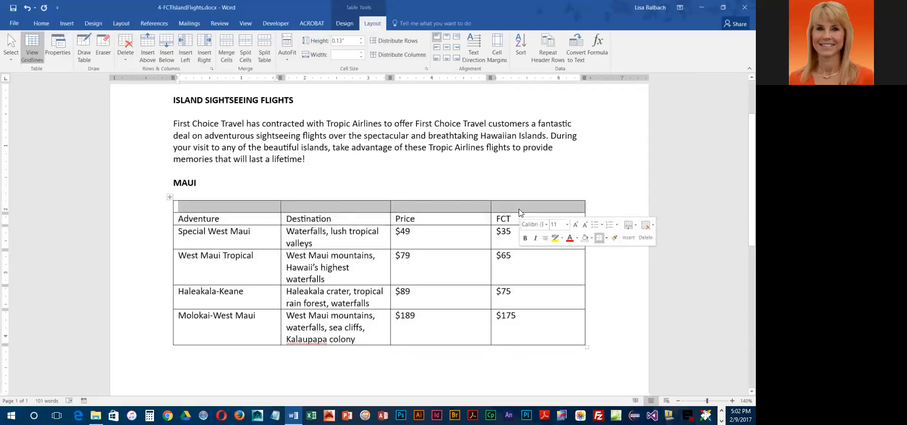
left_click(227, 46)
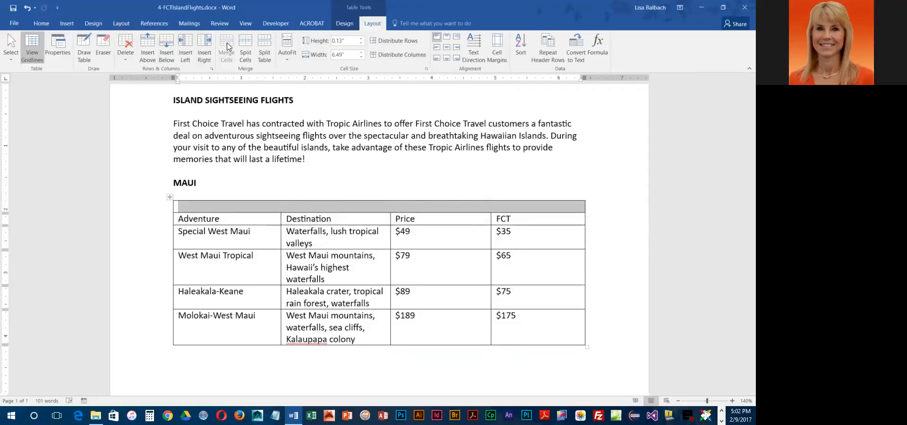
left_click(193, 207)
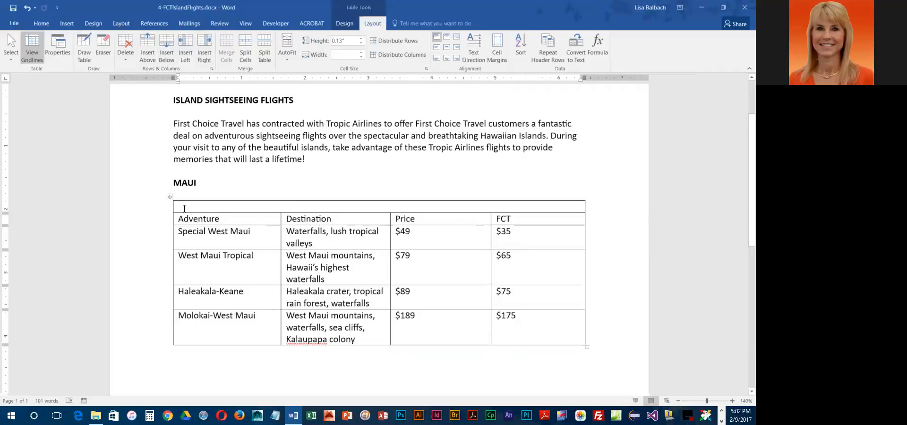
Enter the title MAUI FLIGHTS in the merged top cell and set all table text to Constantia, 12 pt.
type("MAUI FLIGHTS")
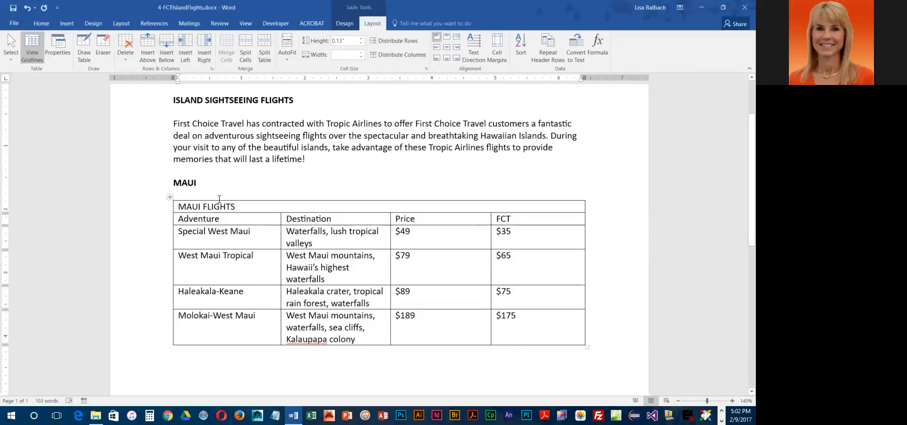
left_click(169, 198)
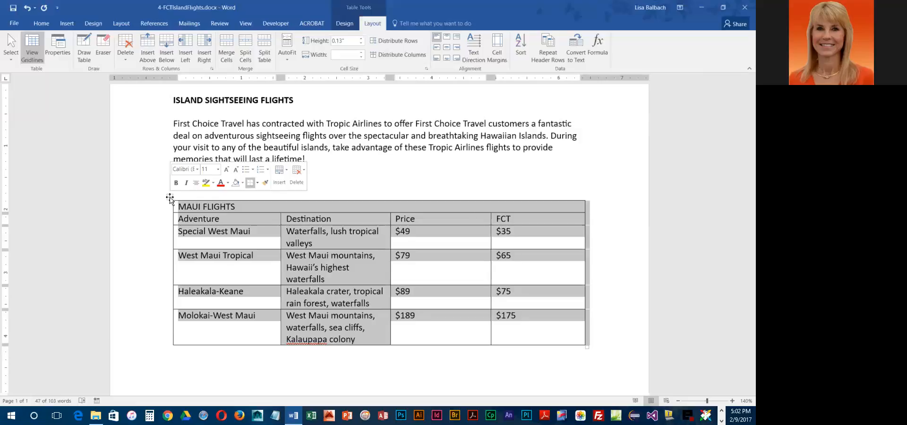
left_click(49, 22)
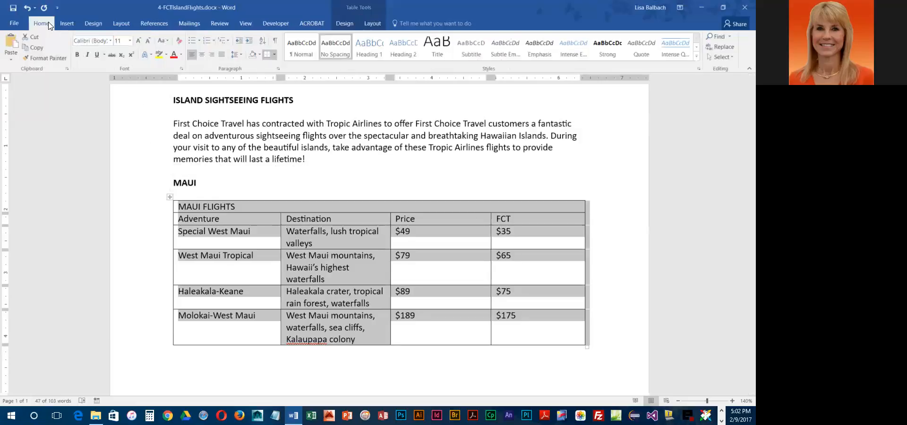
left_click(80, 41)
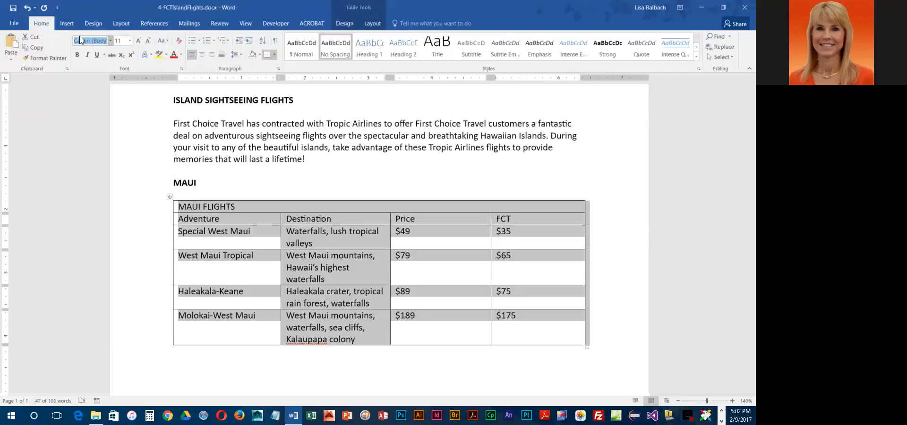
type("Constantia")
key("Return")
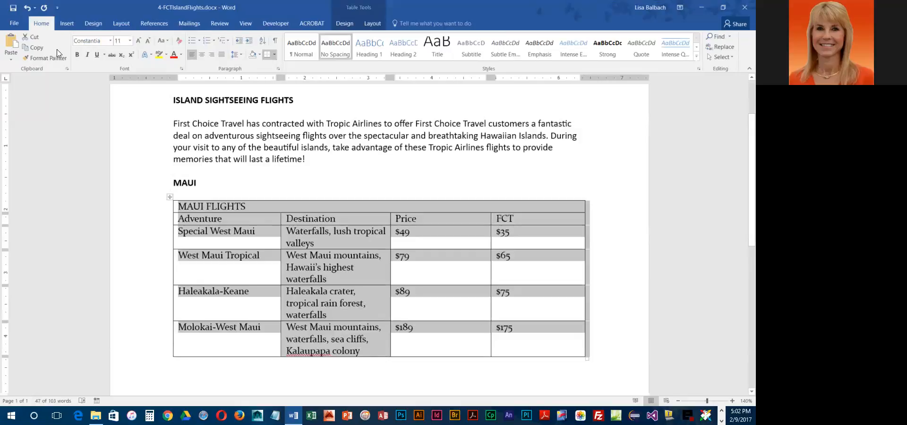
left_click(139, 41)
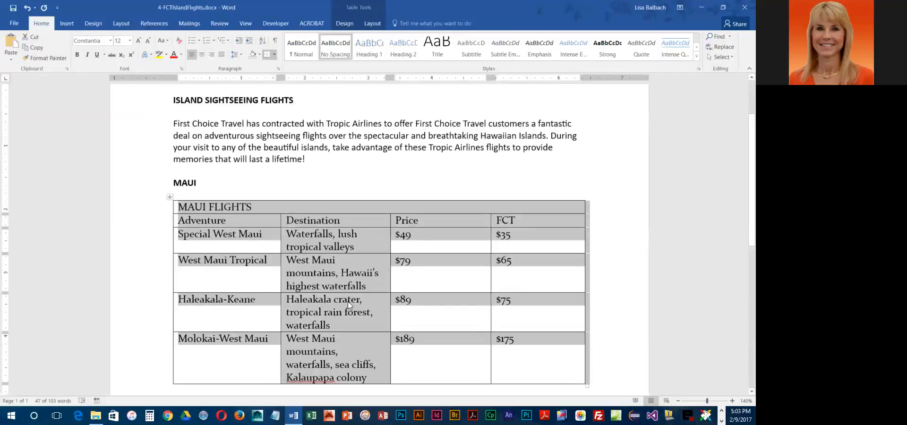
left_click(349, 135)
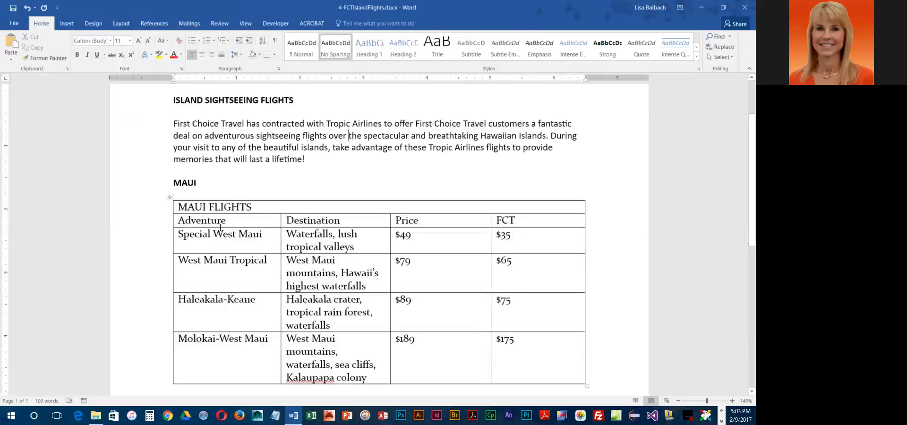
Set the height of the MAUI FLIGHTS title row to 0.4".
left_click(194, 206)
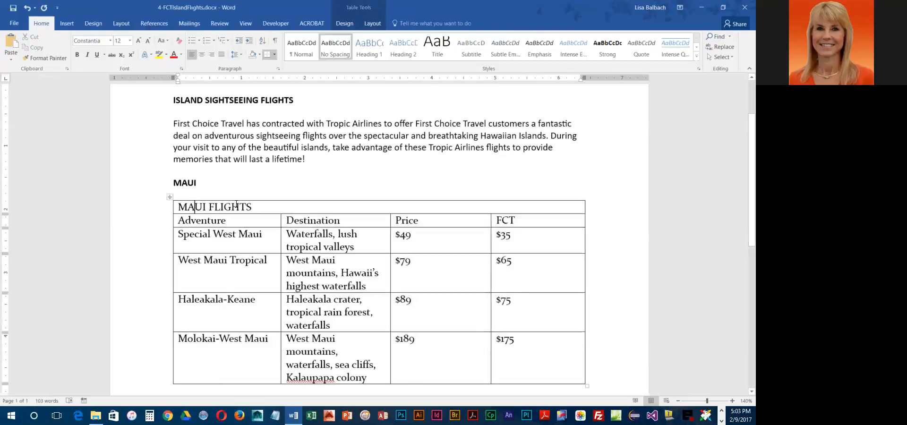
left_click(372, 23)
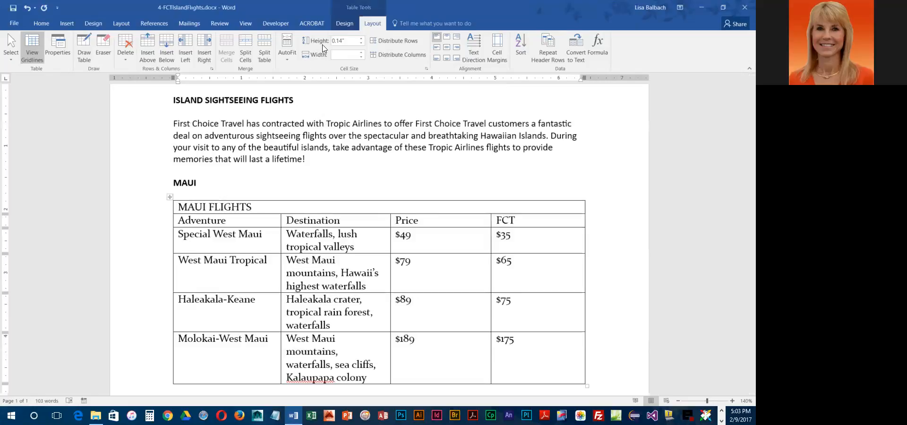
left_click(348, 41)
type(".4")
key("Return")
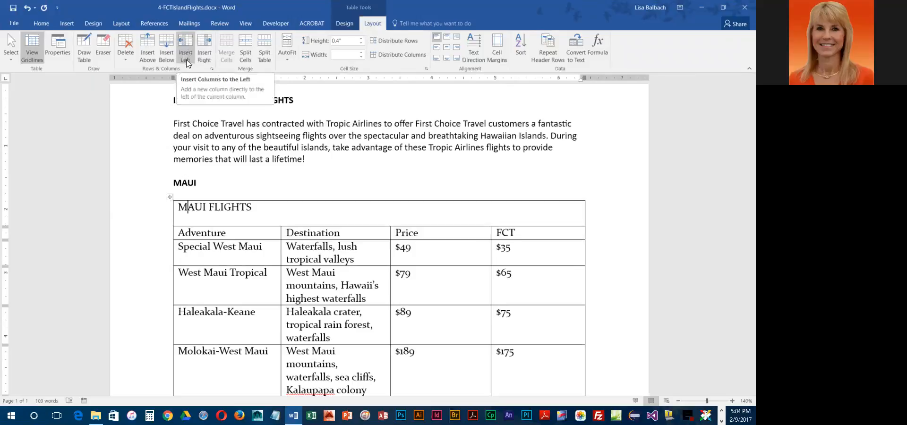
Insert a new column to the left of the table's first column and merge all its cells into one.
left_click(188, 43)
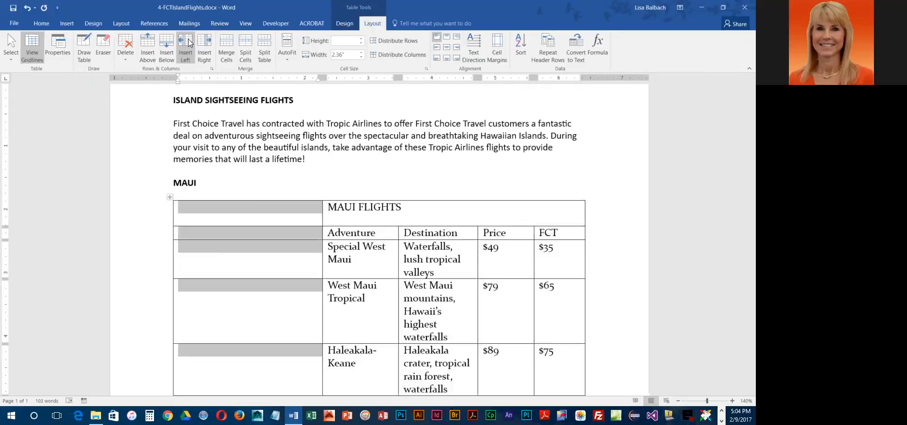
scroll(262, 232, "down", 1)
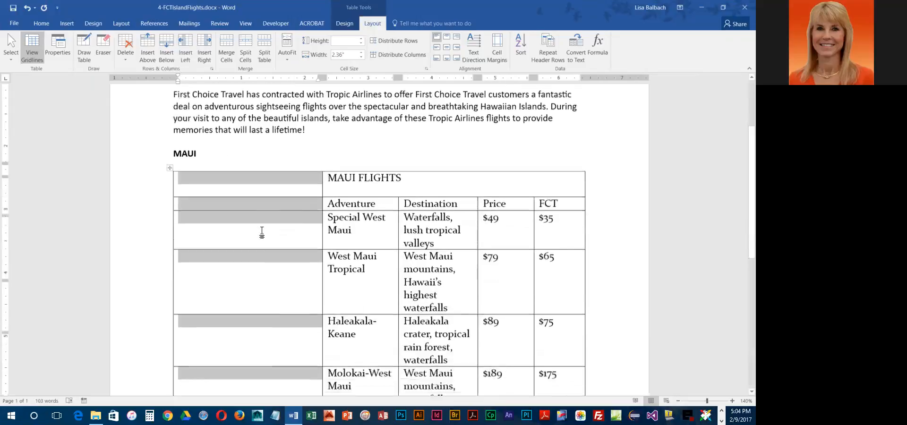
scroll(262, 231, "down", 1)
scroll(266, 310, "down", 2)
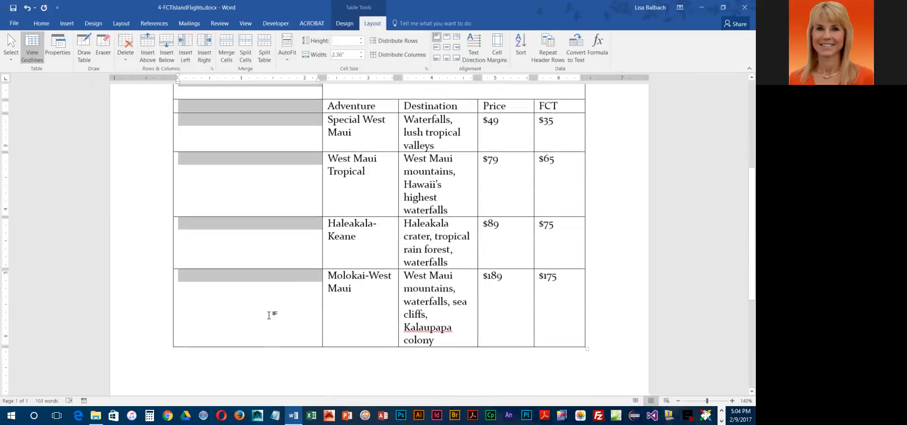
scroll(267, 316, "up", 2)
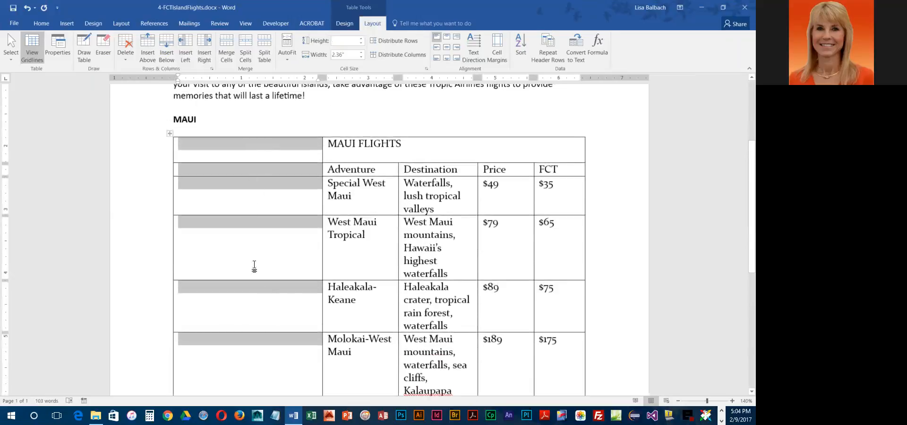
left_click(228, 44)
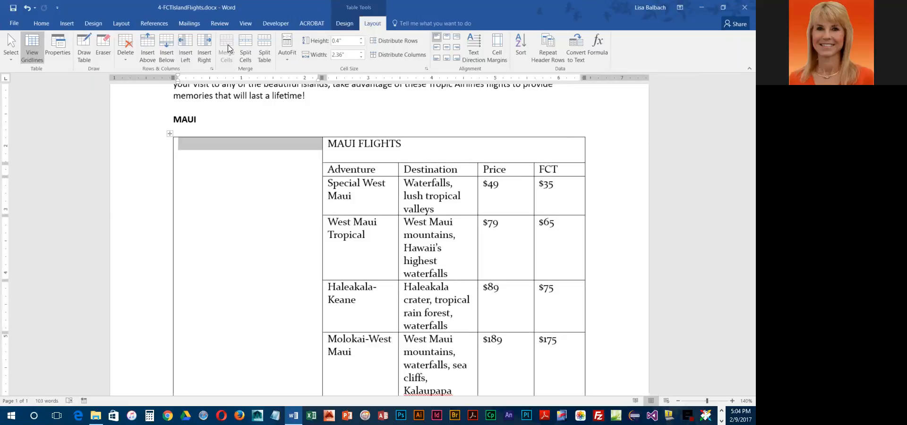
Enter the text Hawaiian Adventures in the tall merged cell of the new first column.
left_click(221, 180)
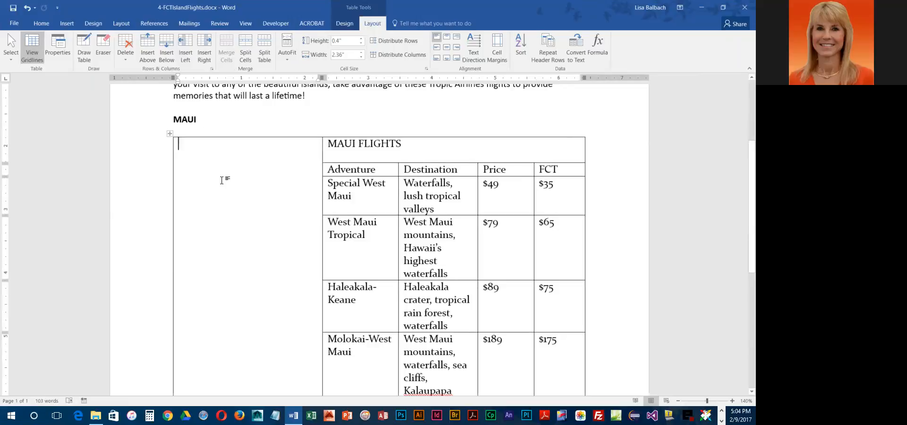
type("H")
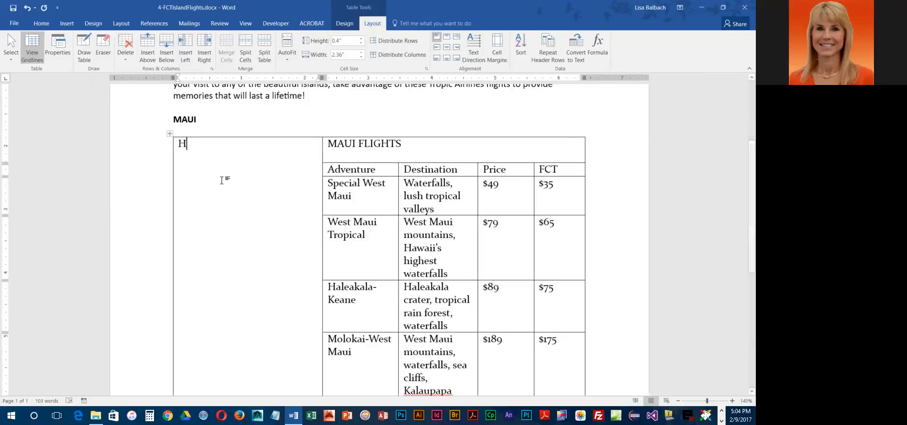
type("awaiian")
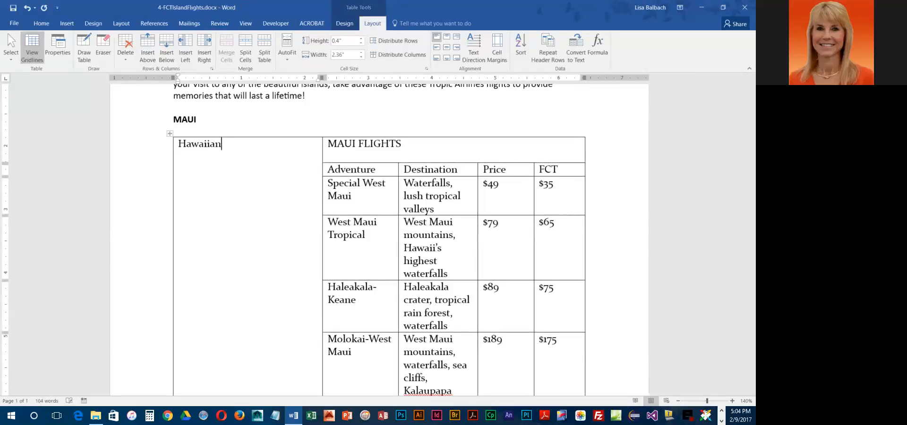
type(" Adventures")
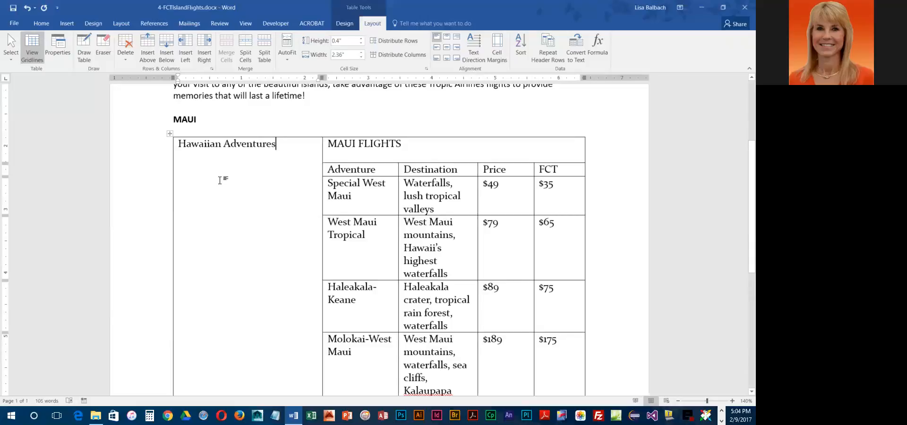
Rotate the Hawaiian Adventures text to read from bottom to top and centre it horizontally and vertically in its cell.
left_click(475, 45)
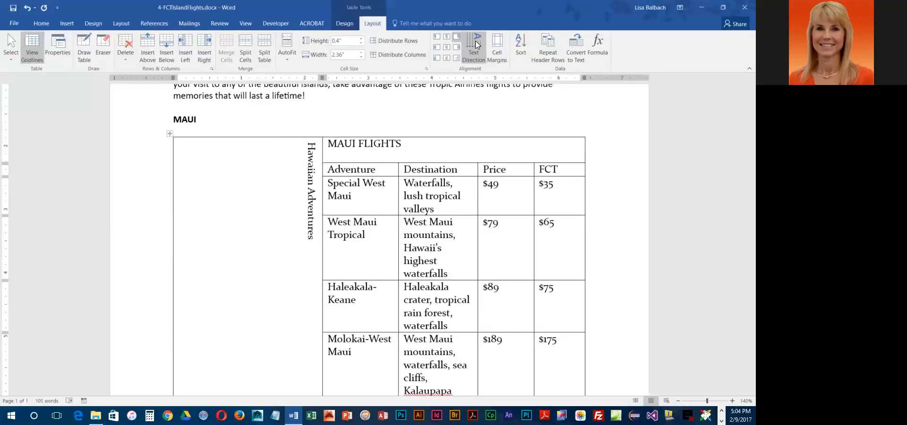
left_click(476, 45)
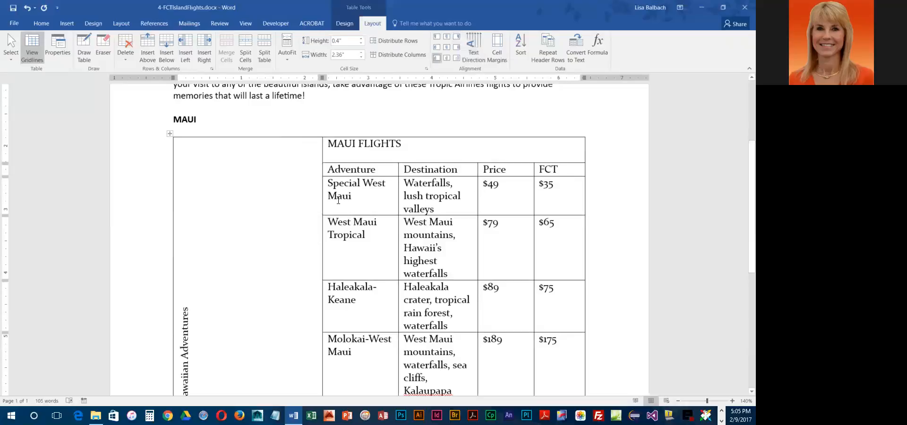
scroll(286, 291, "down", 3)
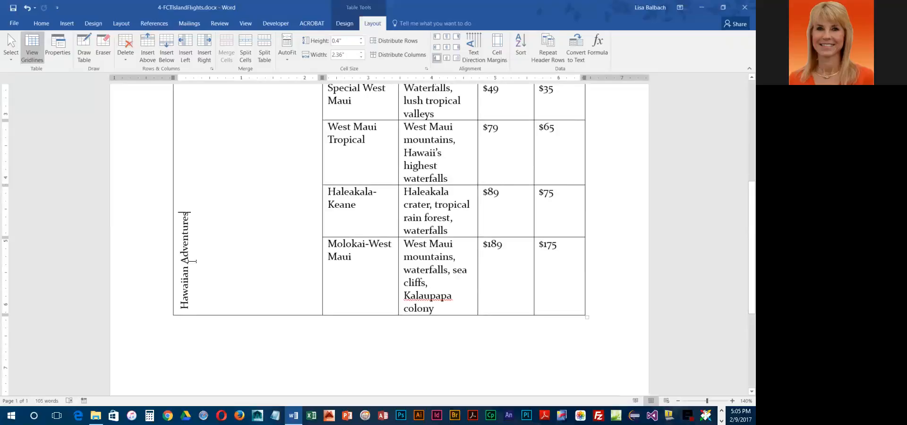
left_click(447, 47)
Narrow the Hawaiian Adventures column to about 0.41" and the Adventure column to about 1.6", as measured on the ruler.
scroll(284, 203, "up", 3)
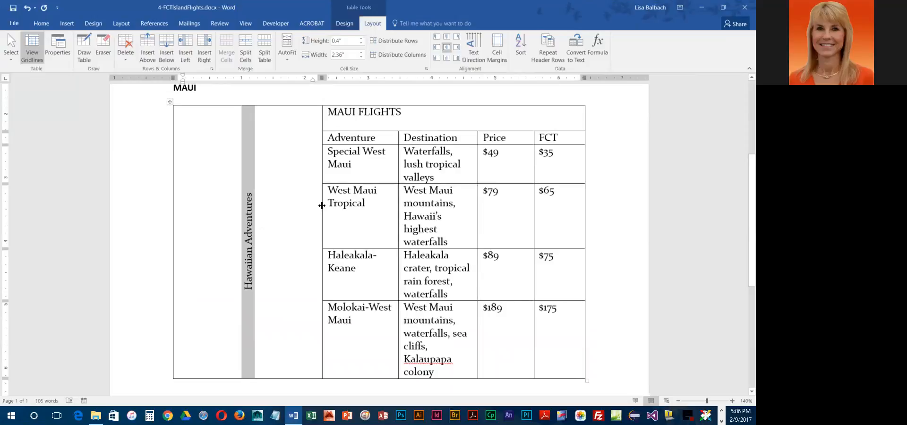
left_click_drag(322, 206, 210, 210)
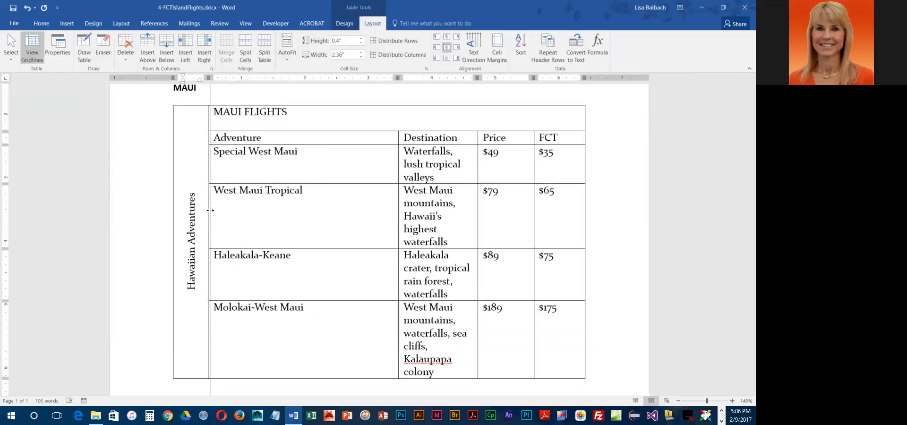
left_click(208, 211)
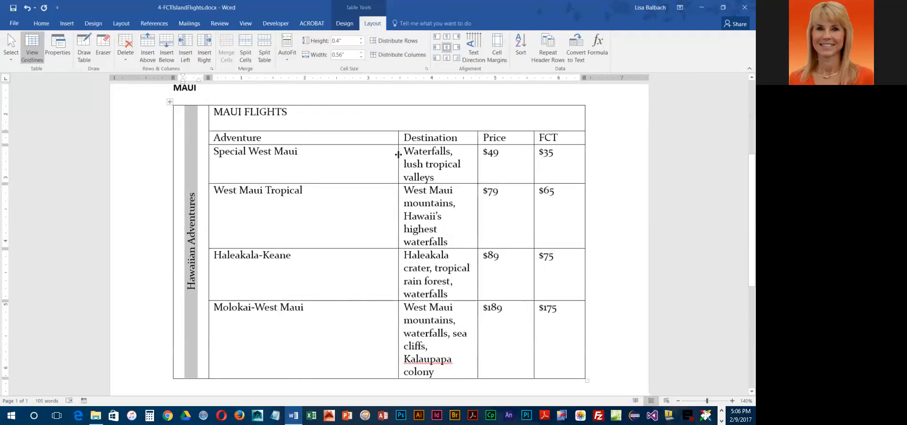
left_click_drag(398, 155, 319, 157)
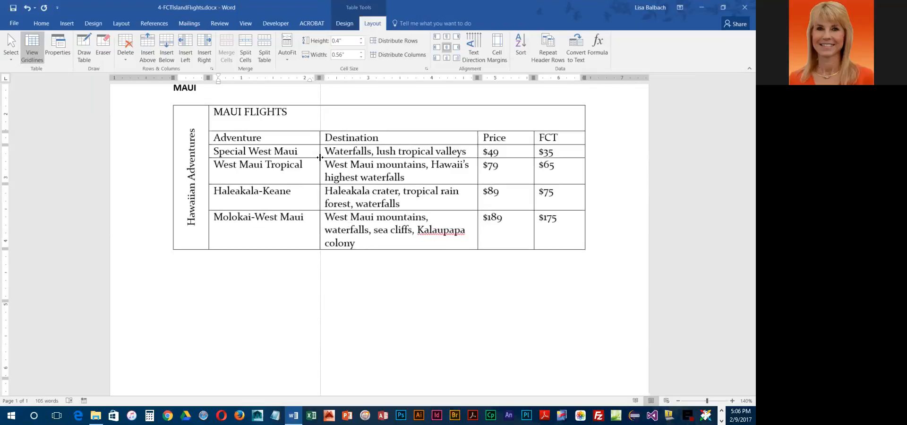
left_click_drag(320, 157, 319, 157)
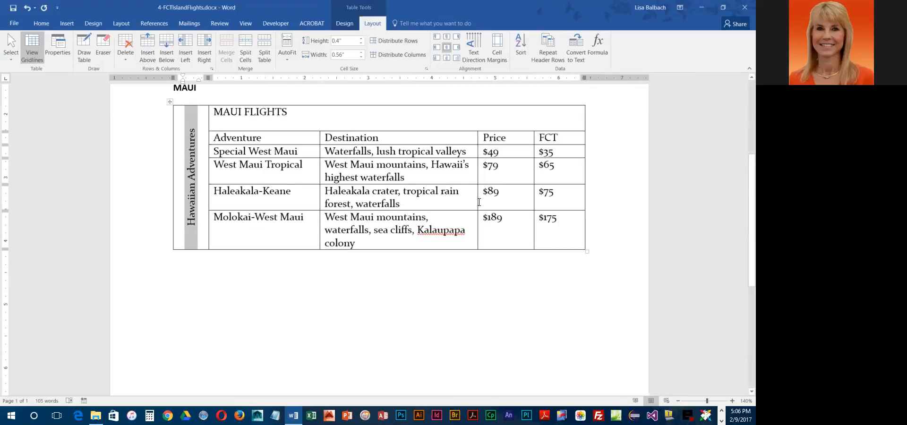
Narrow the Destination column to about 1.85" on the ruler, and narrow the Price and FCT columns to matching widths.
left_click_drag(477, 205, 447, 199)
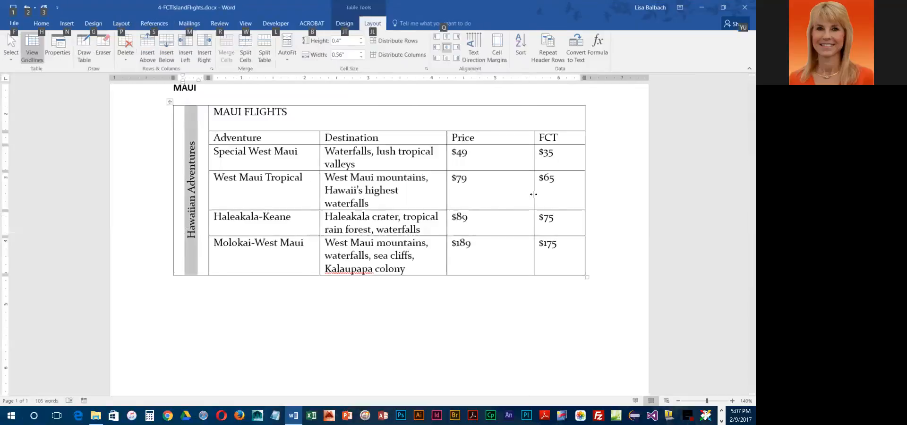
key("alt")
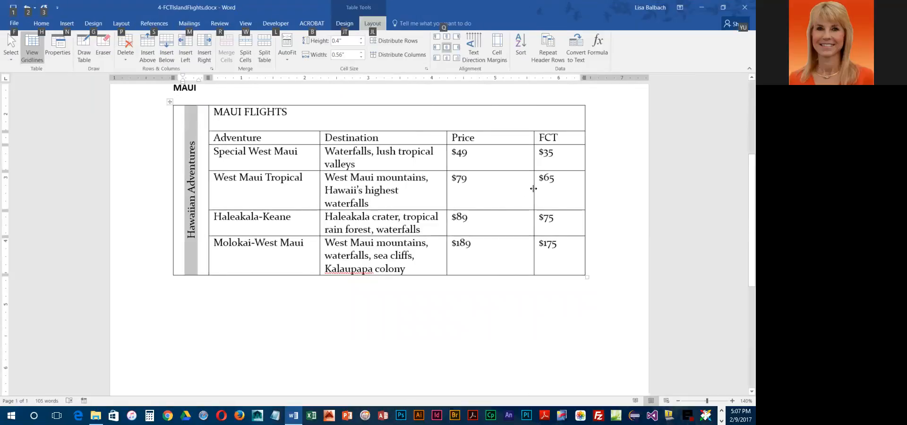
left_click_drag(533, 189, 512, 190)
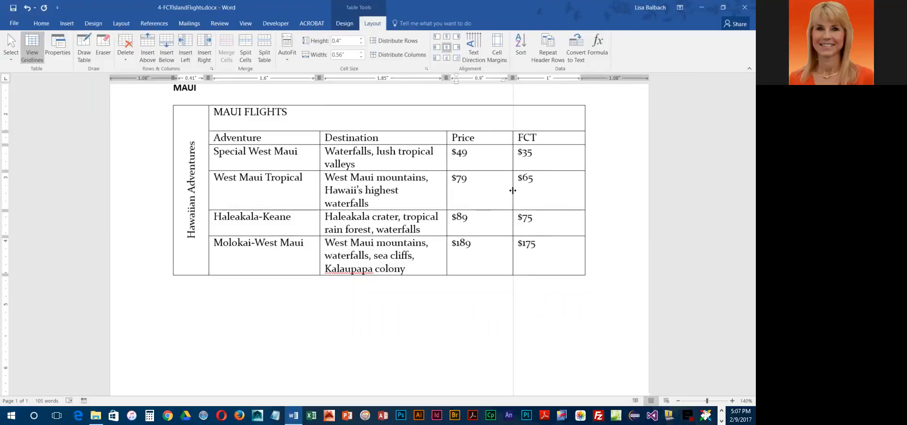
left_click_drag(512, 190, 498, 191)
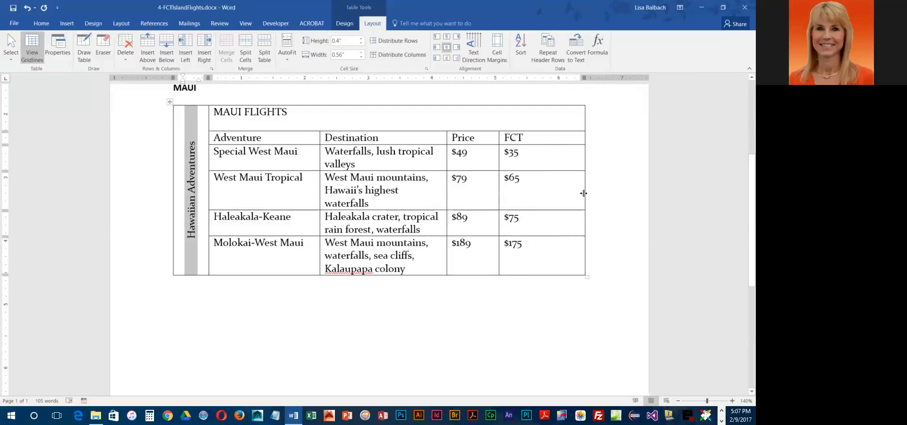
left_click_drag(584, 193, 551, 194)
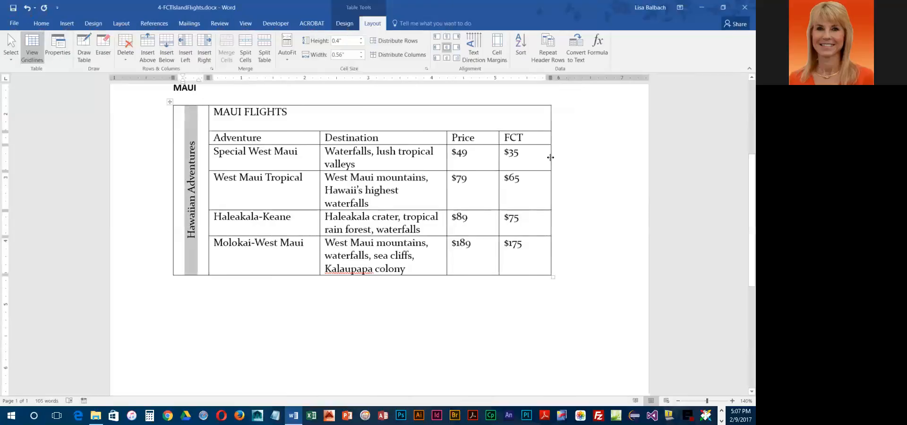
left_click_drag(551, 157, 551, 158)
left_click_drag(498, 165, 498, 165)
left_click_drag(549, 154, 552, 156)
Centre the MAUI FLIGHTS title horizontally and vertically in its merged cell.
left_click(295, 113)
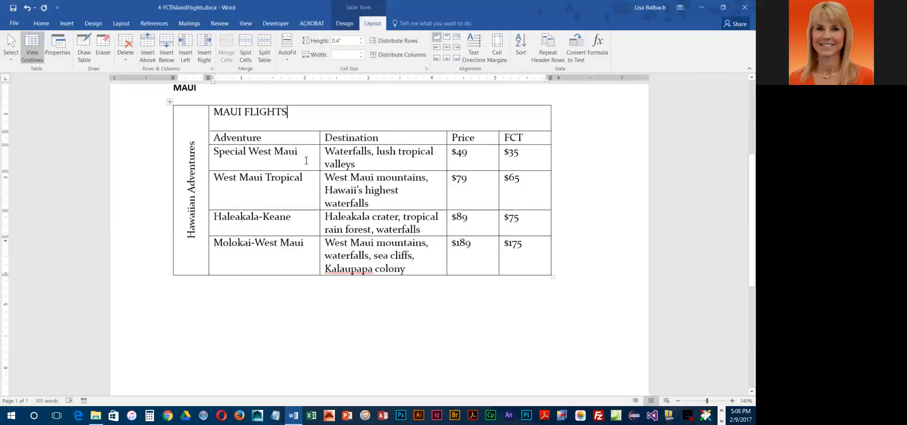
left_click(447, 49)
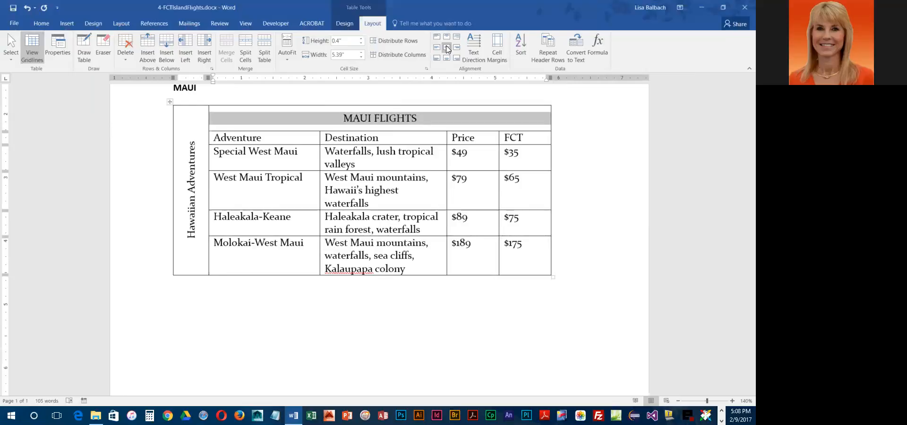
Bold the Adventure, Destination, Price and FCT headings, and align the dollar amounts beneath Price and FCT to the top centre of their cells.
left_click_drag(234, 136, 514, 144)
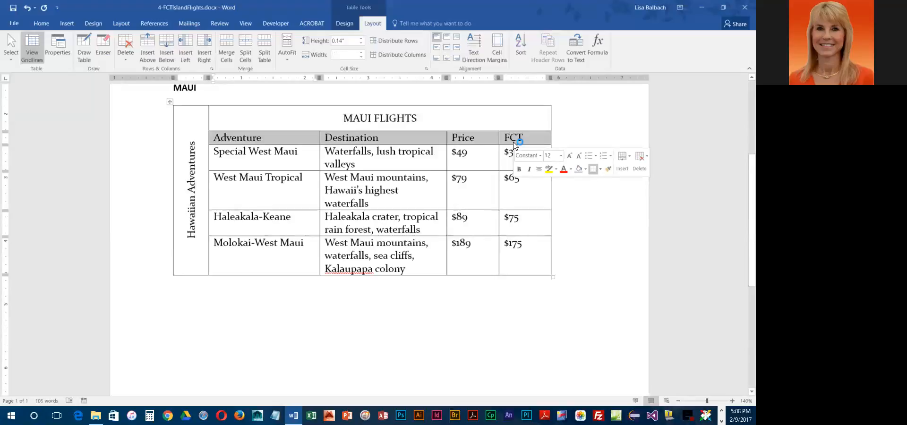
left_click(520, 169)
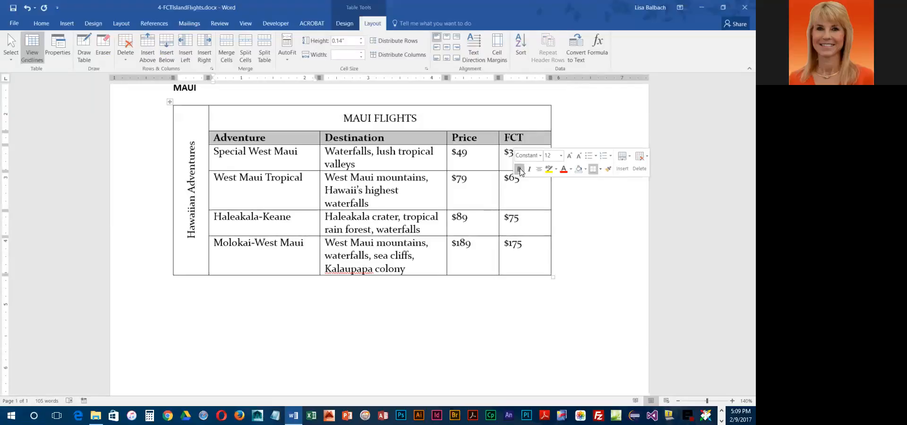
left_click_drag(457, 151, 527, 240)
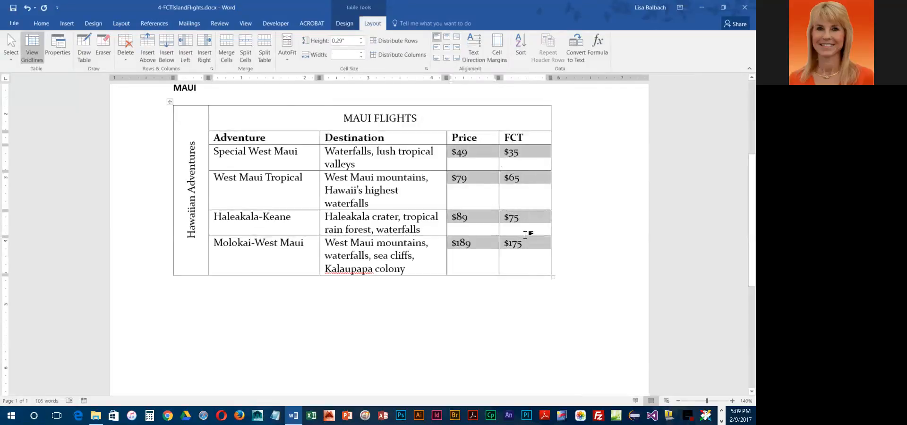
left_click(447, 38)
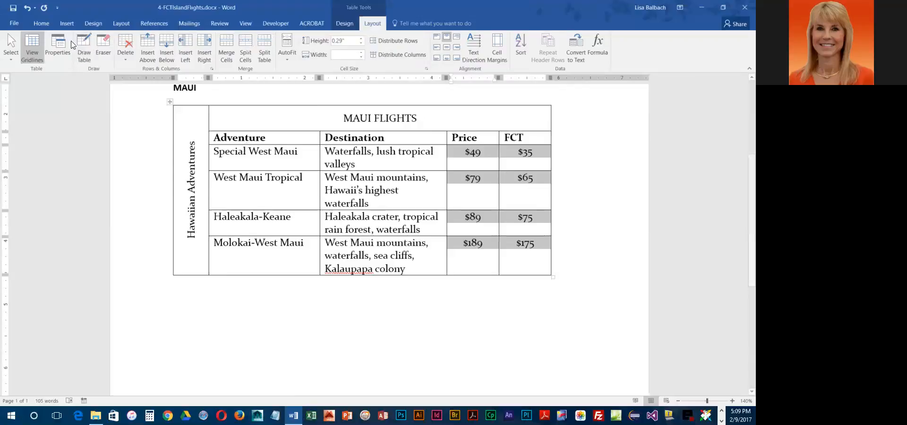
Centre the whole Maui flights table horizontally between the page margins through its table properties.
left_click(351, 154)
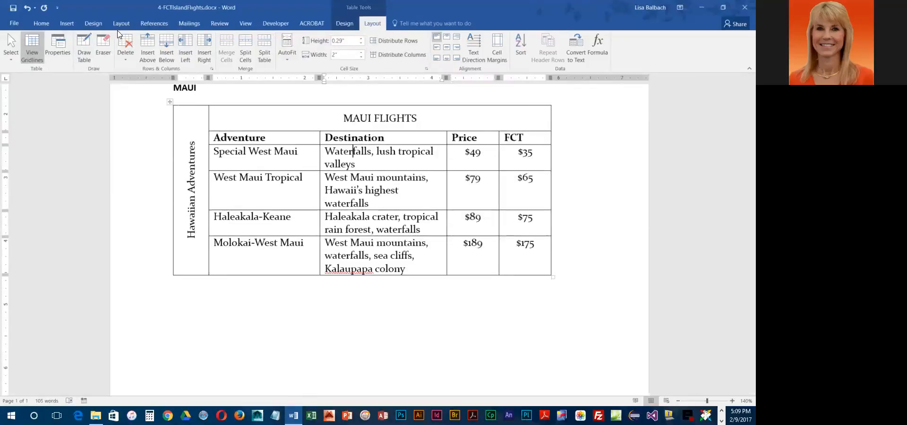
left_click(61, 47)
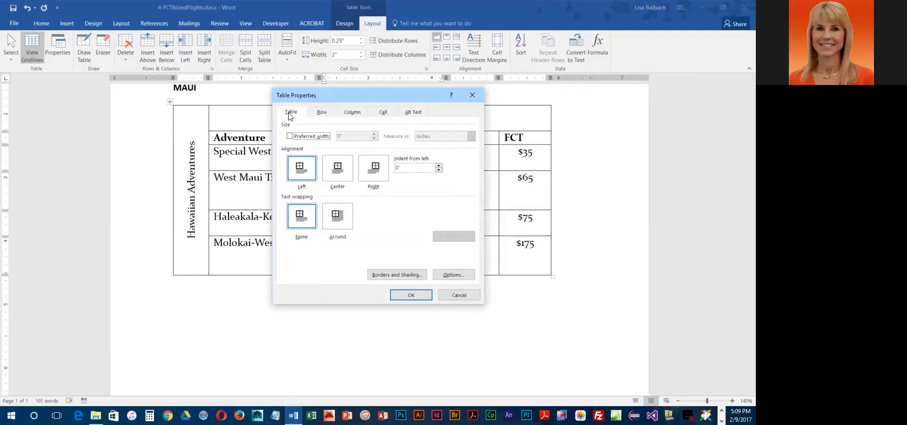
left_click(345, 173)
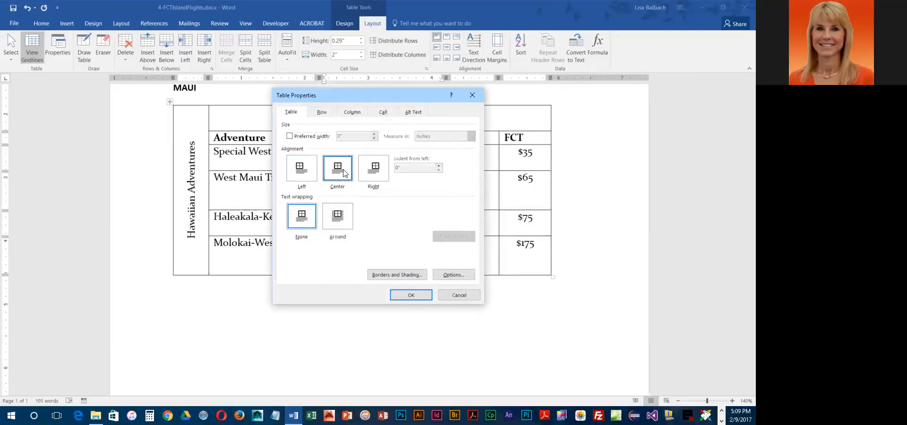
left_click(403, 295)
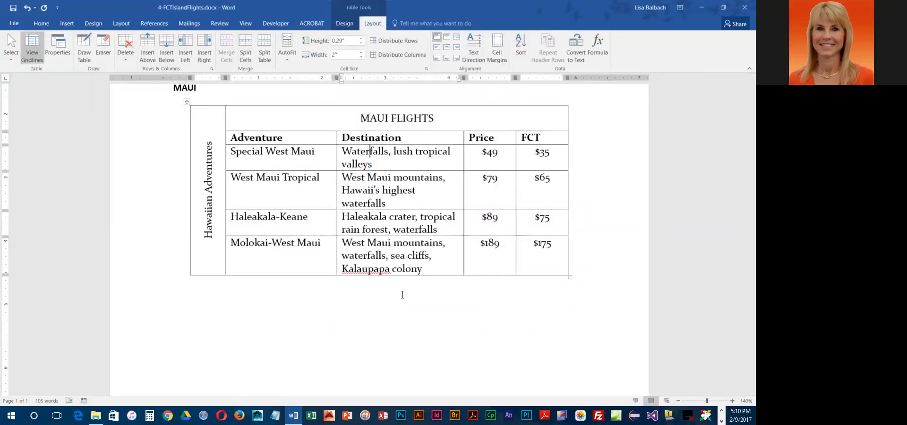
Return to the introductory paragraph above the table and save the document under its existing name.
scroll(402, 295, "up", 3)
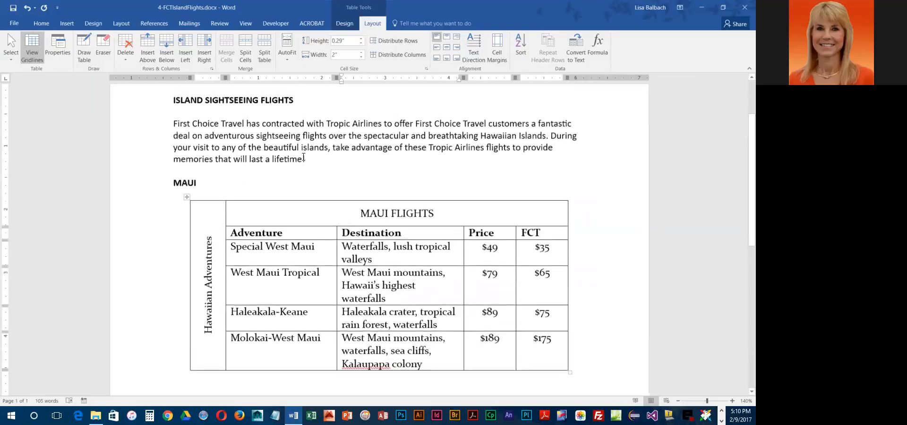
left_click(338, 139)
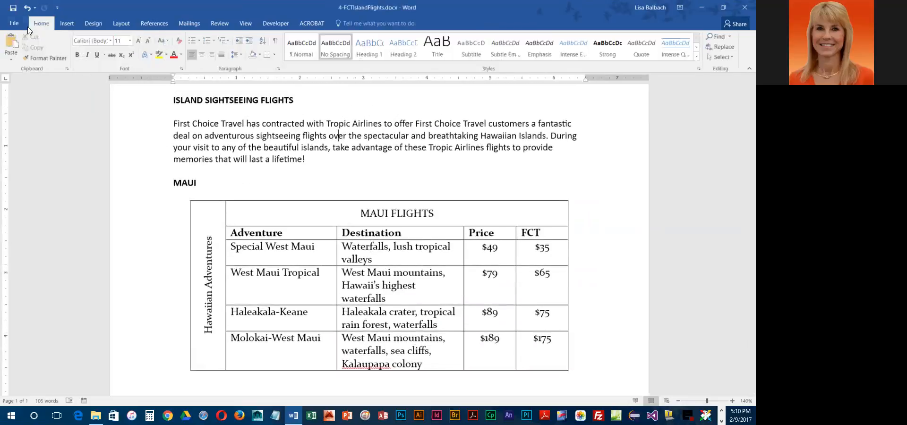
left_click(14, 8)
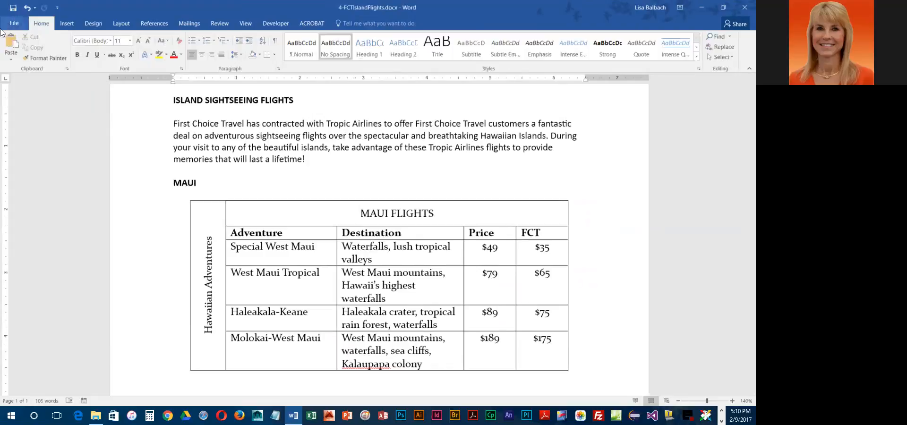